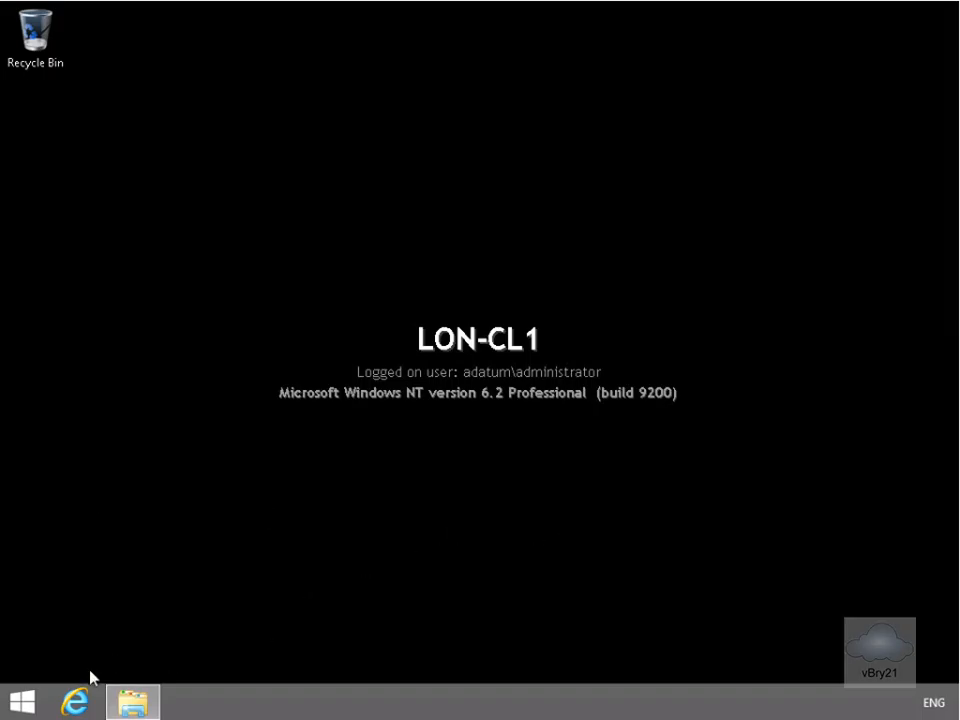
Open the list for turning Windows features on or off from Programs and Features in Control Panel.
click(29, 699)
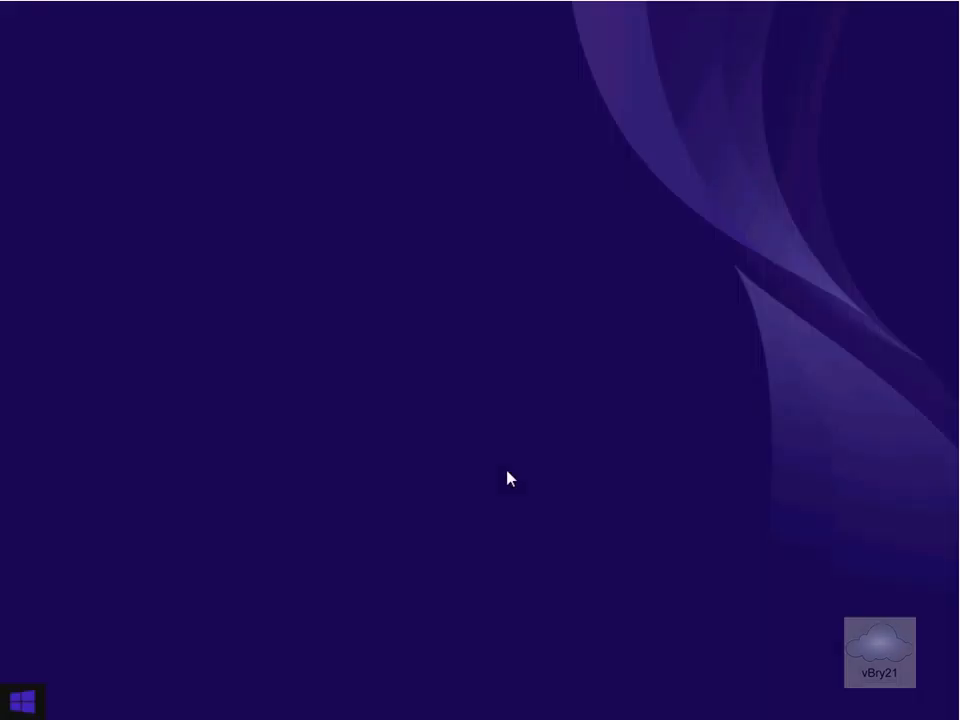
text(contr)
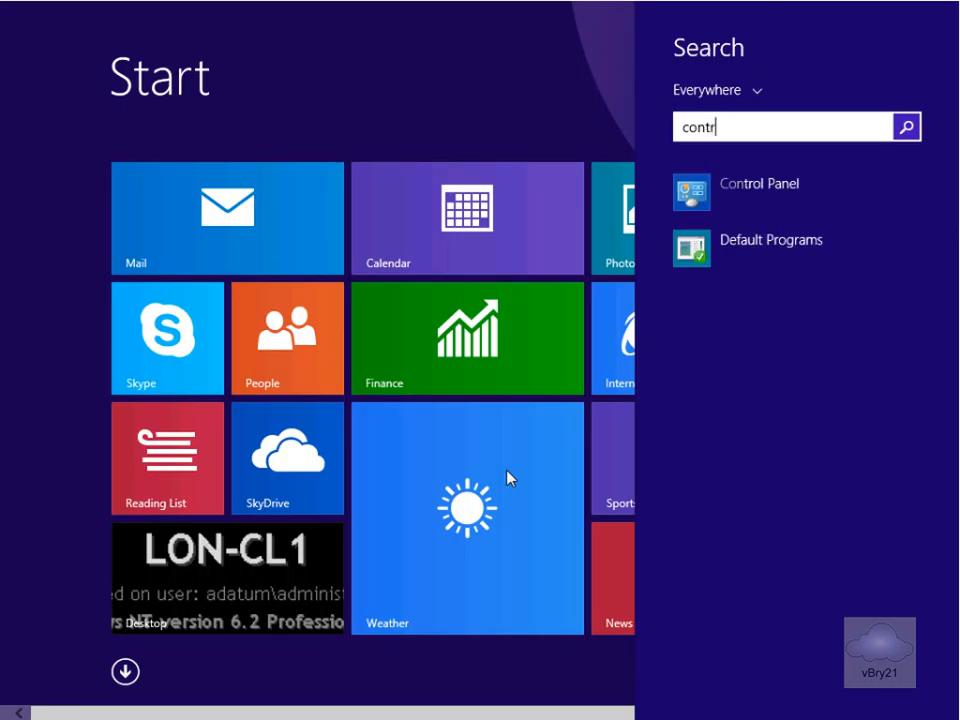
text(ol)
click(769, 196)
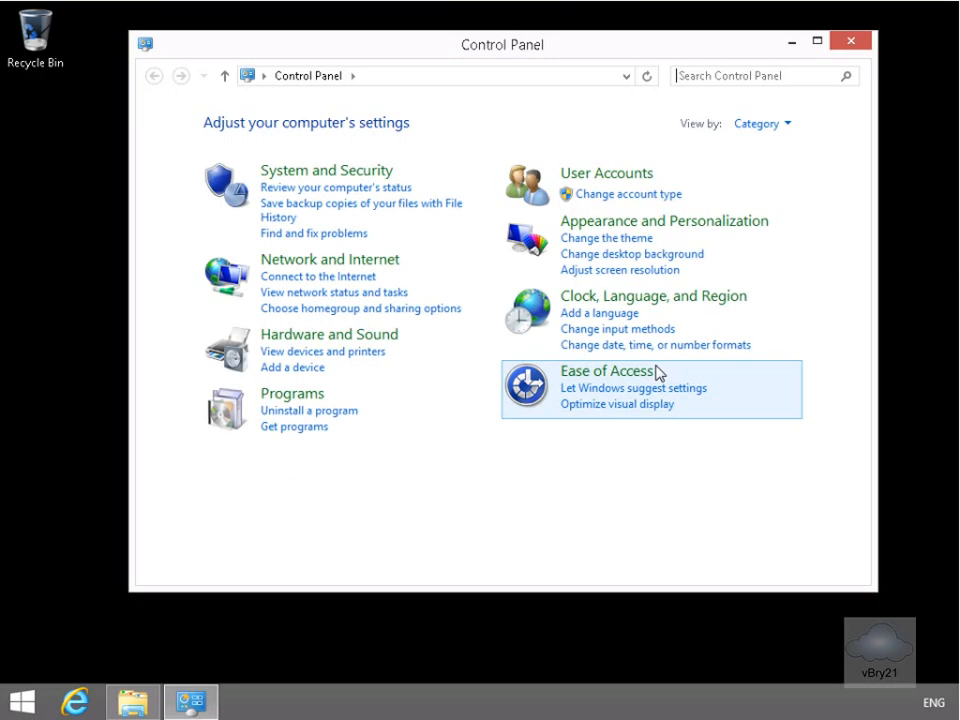
click(318, 395)
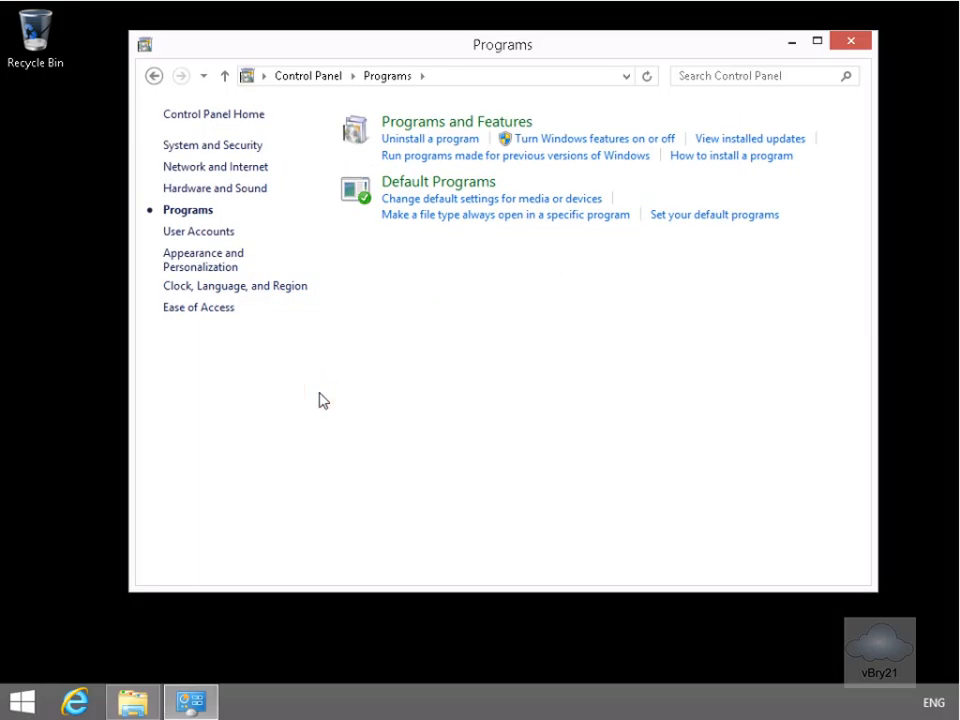
click(457, 121)
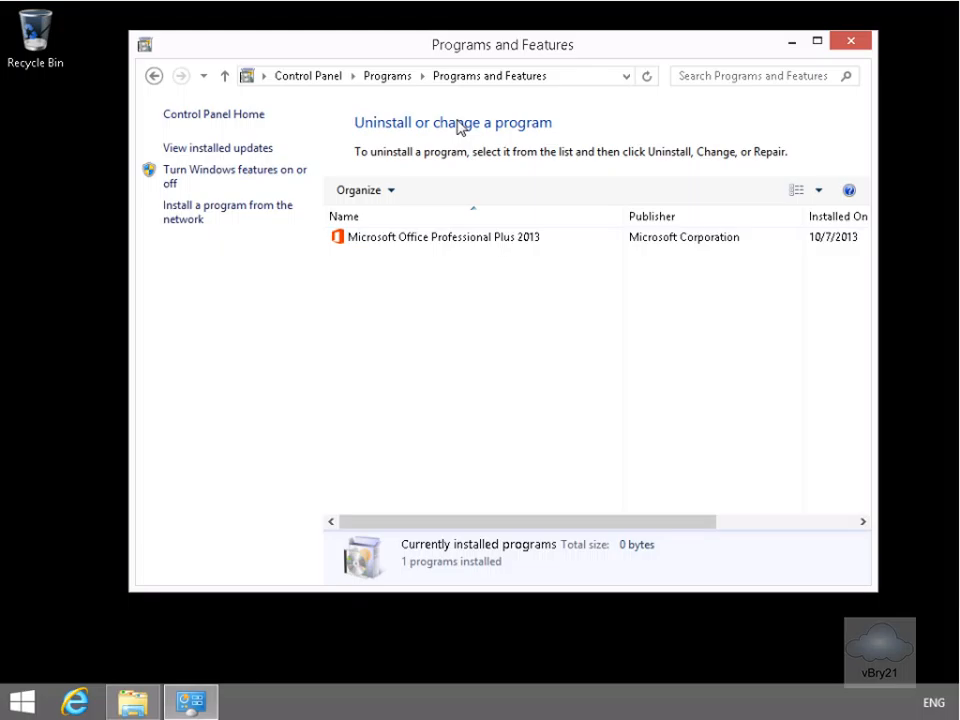
click(248, 172)
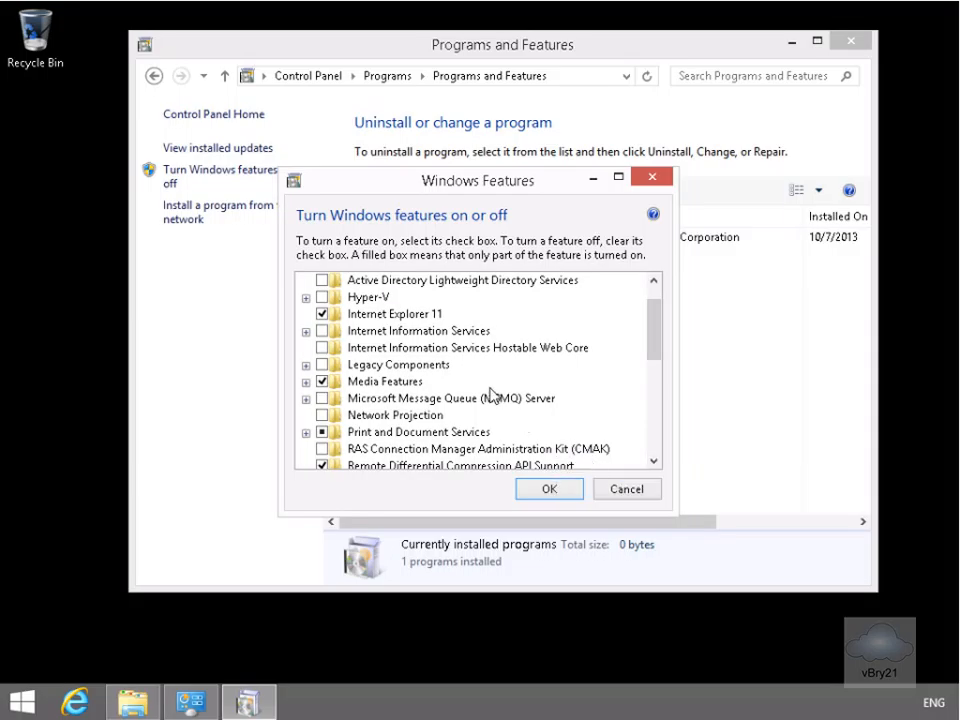
Turn on the RAS Connection Manager Administration Kit (CMAK) feature and close Programs and Features.
click(323, 449)
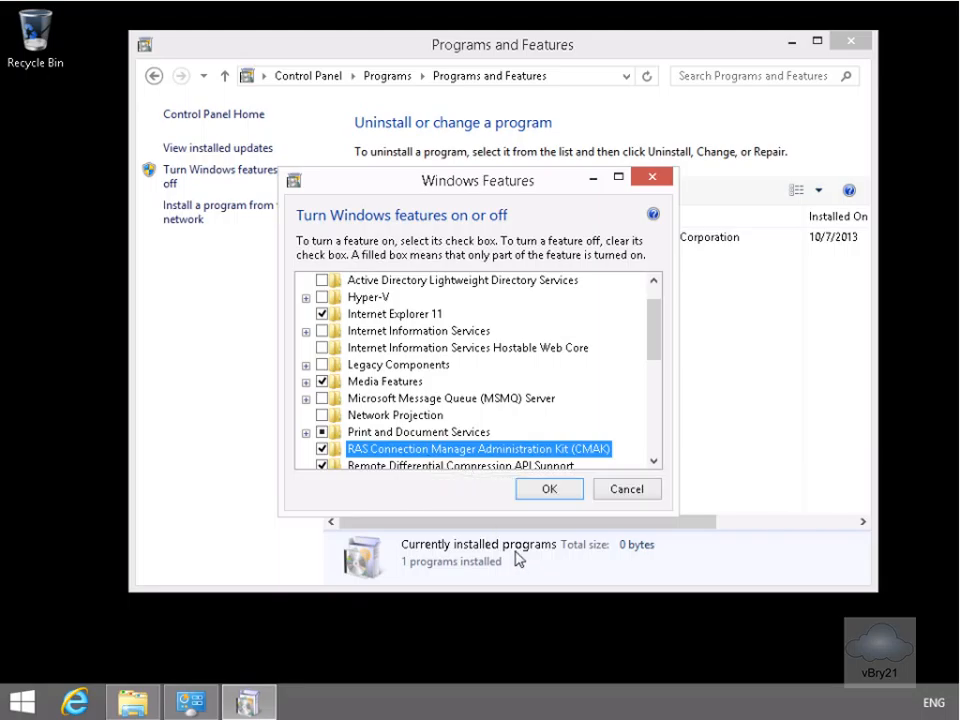
click(547, 490)
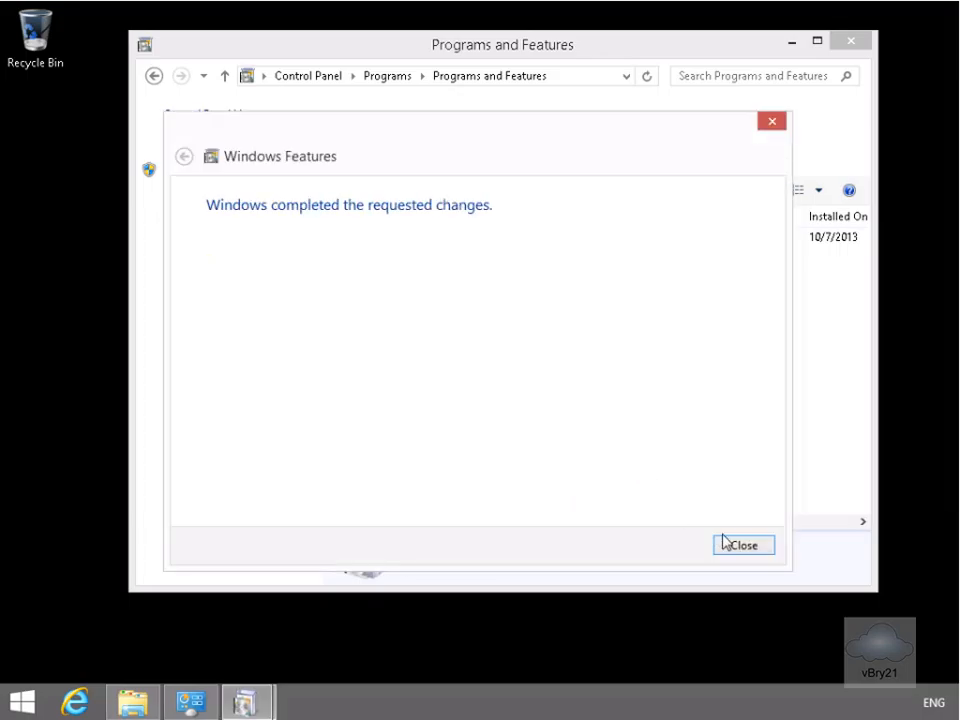
click(741, 546)
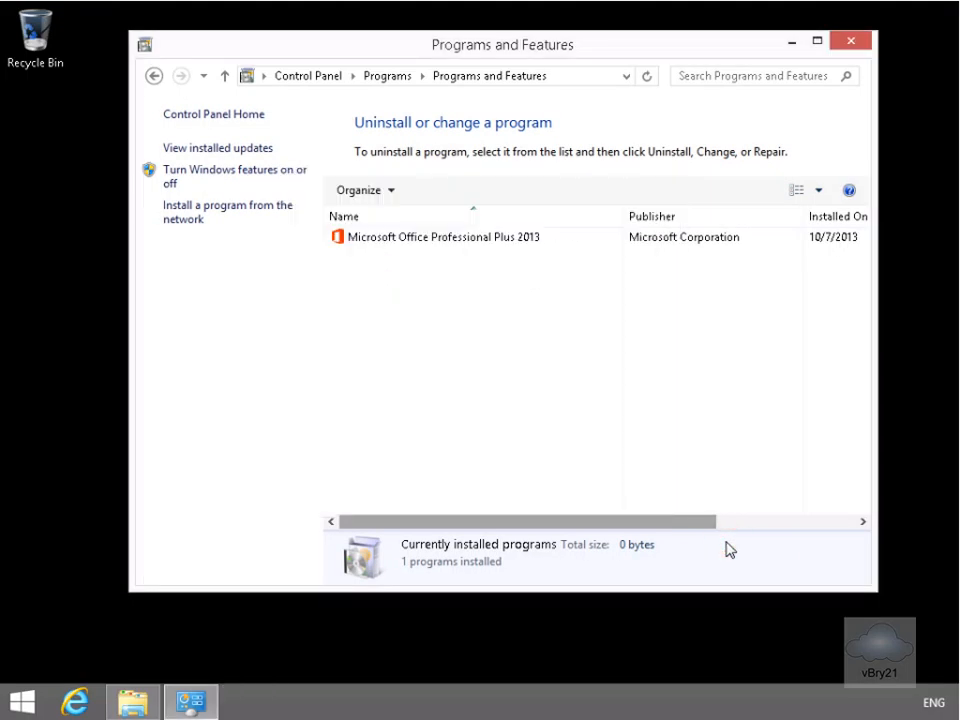
click(850, 45)
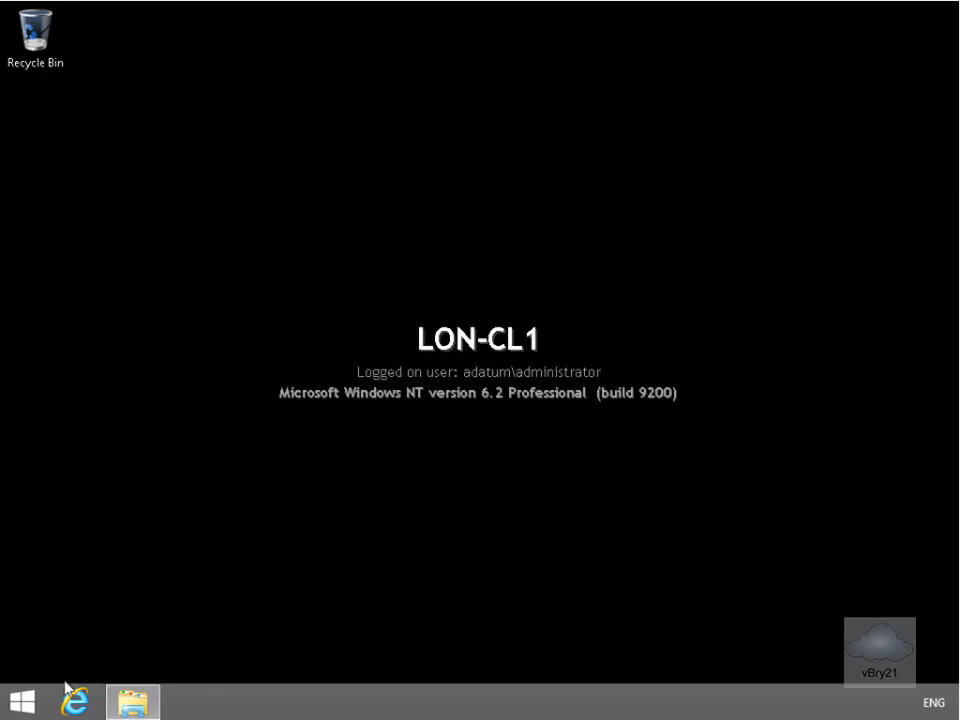
Reopen Control Panel, show its items as large icons and maximize the window.
click(28, 701)
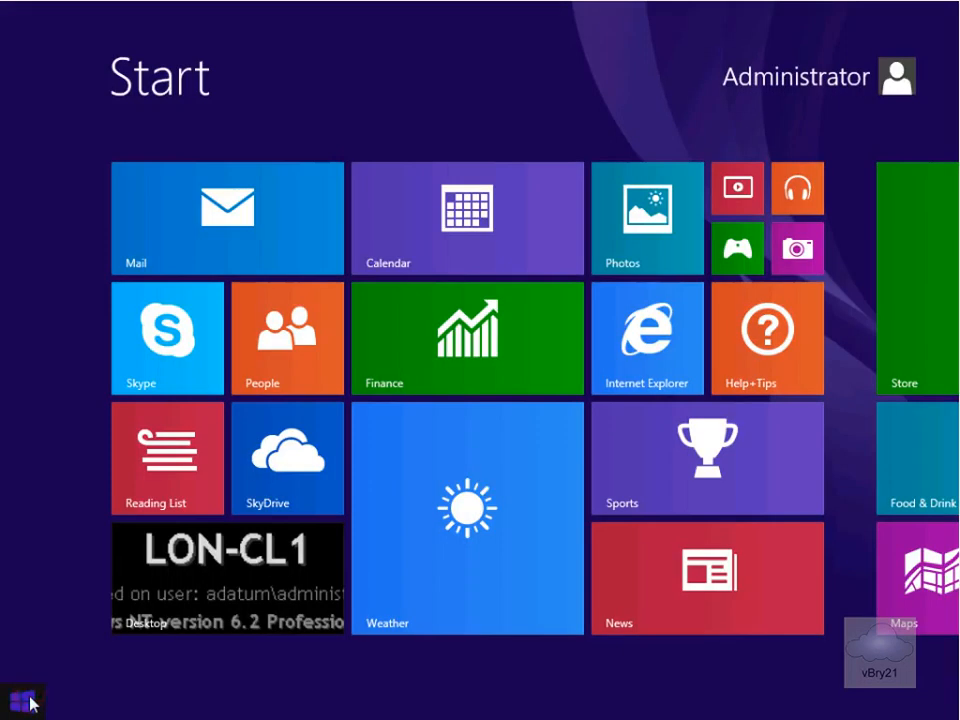
text(control Panel)
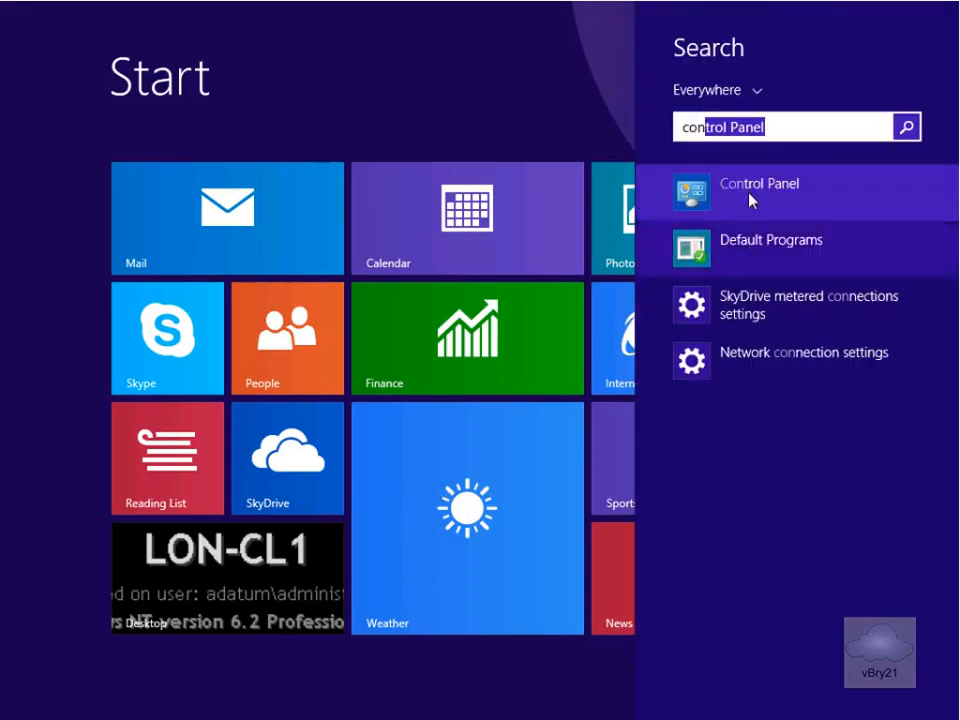
click(751, 199)
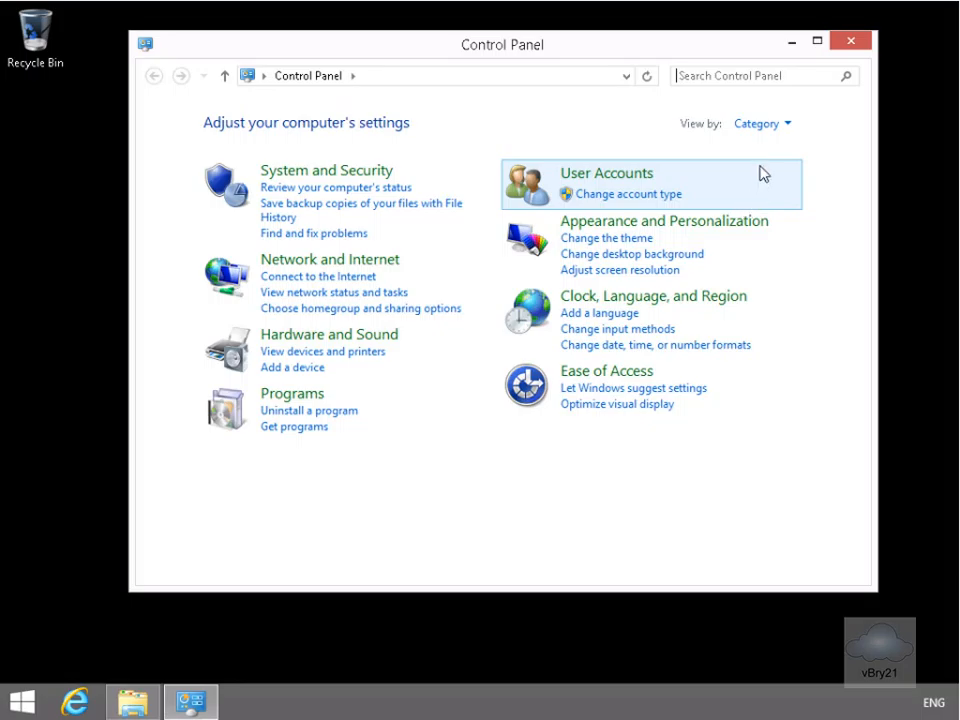
click(756, 126)
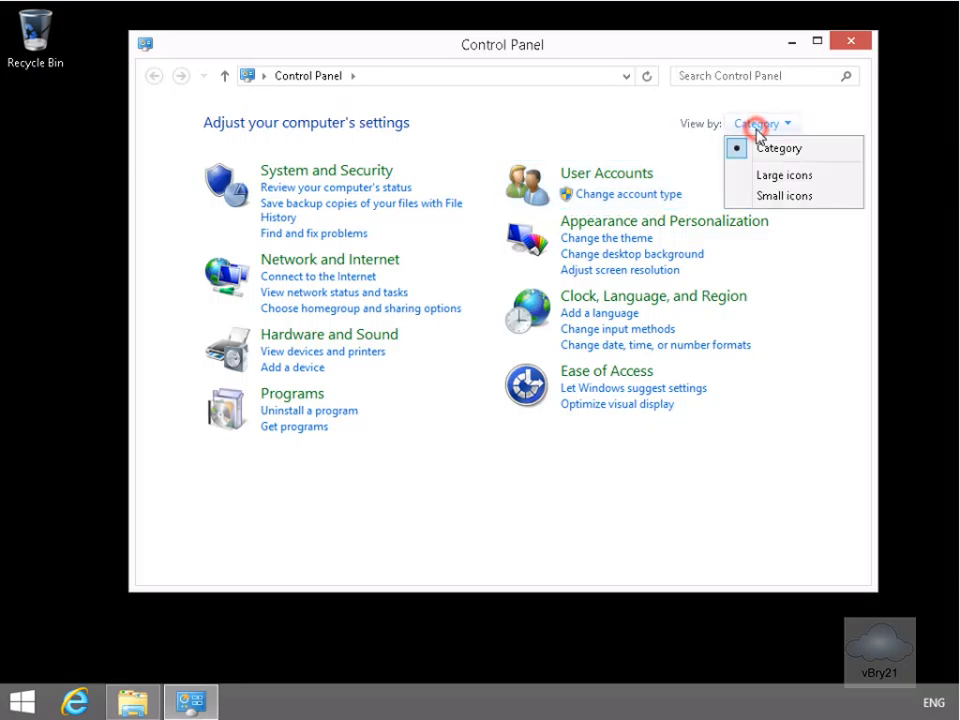
click(766, 175)
click(817, 42)
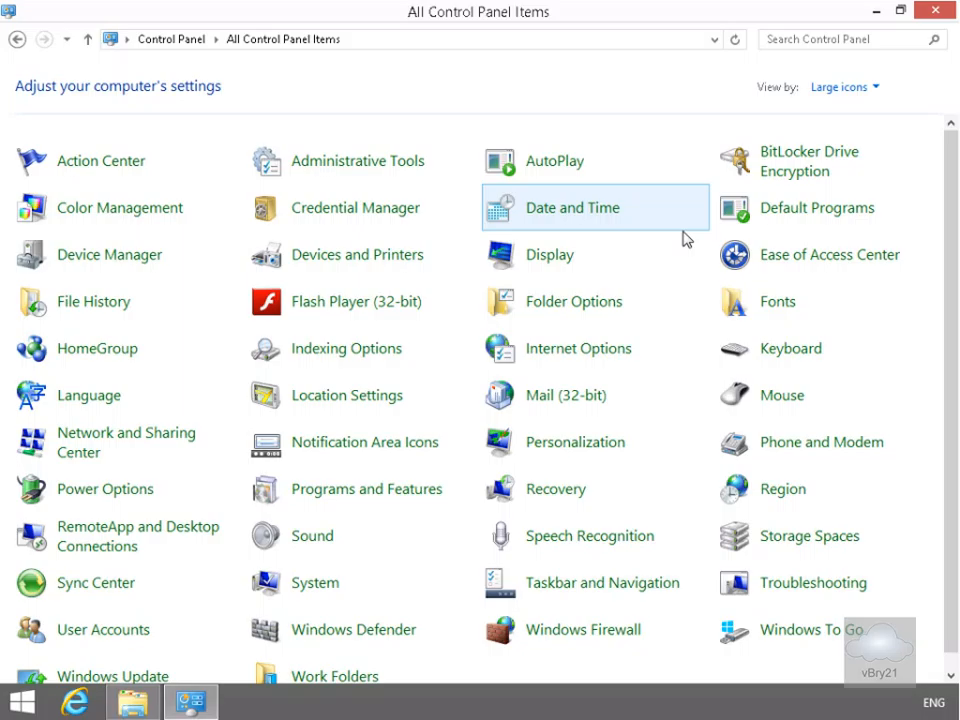
Launch the Connection Manager Administration Kit from Administrative Tools.
click(399, 162)
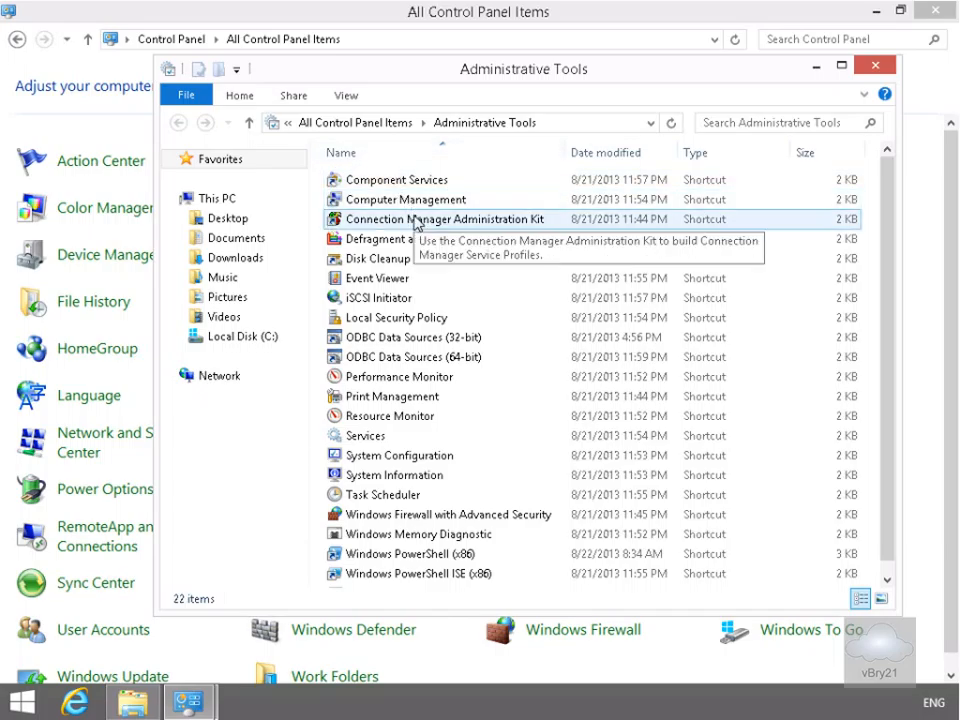
click(414, 220)
double_click(414, 220)
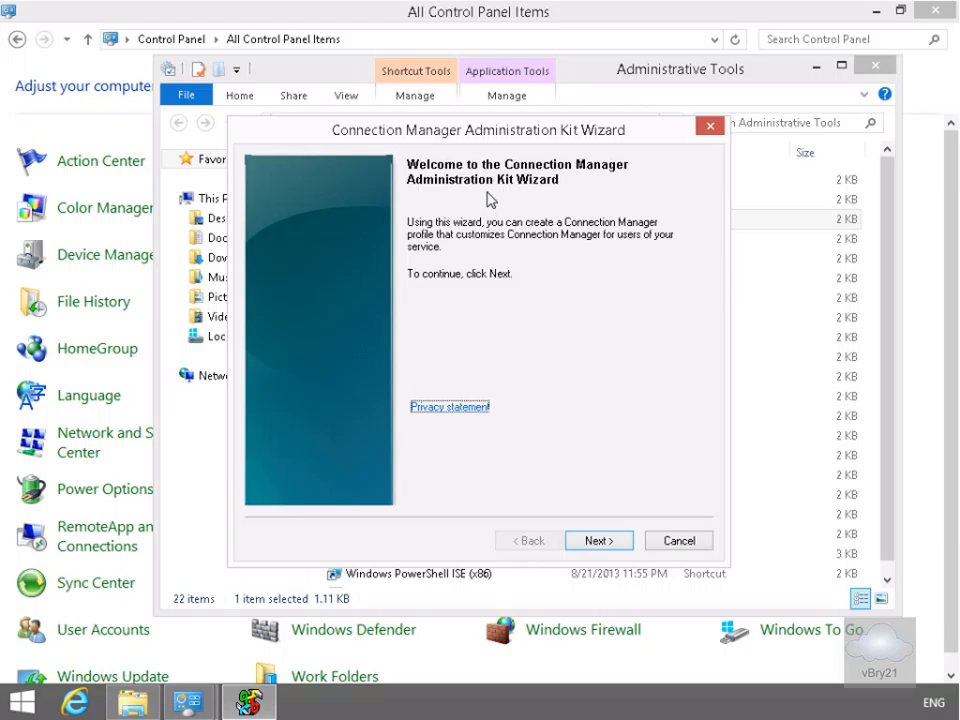
Create a new profile for Windows Vista or above with service name Adatum HQ and file name Adatum.
click(624, 543)
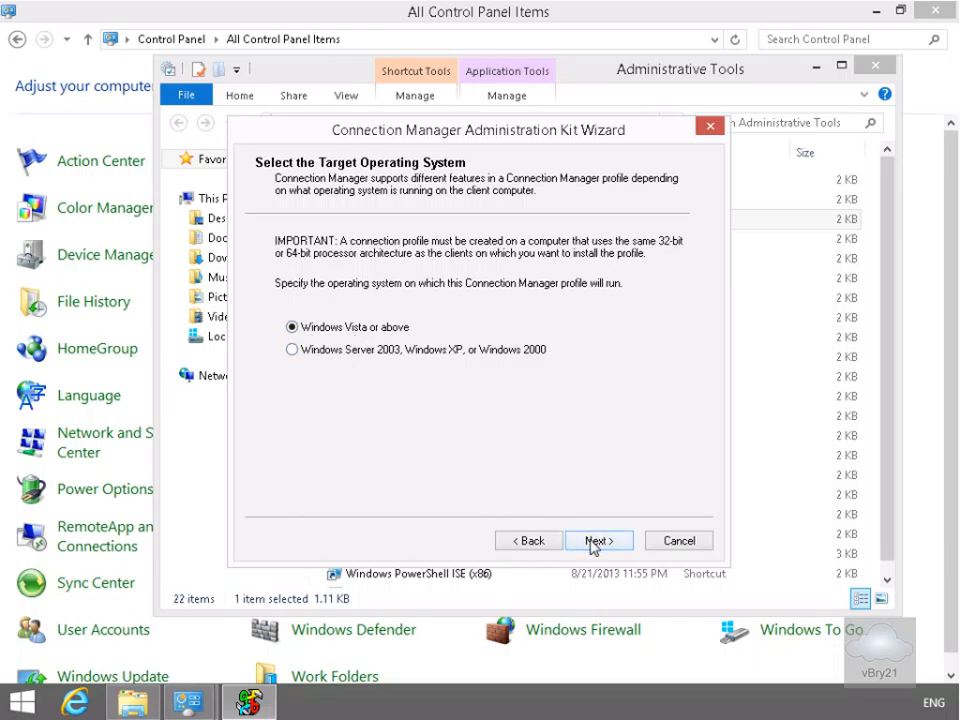
click(597, 541)
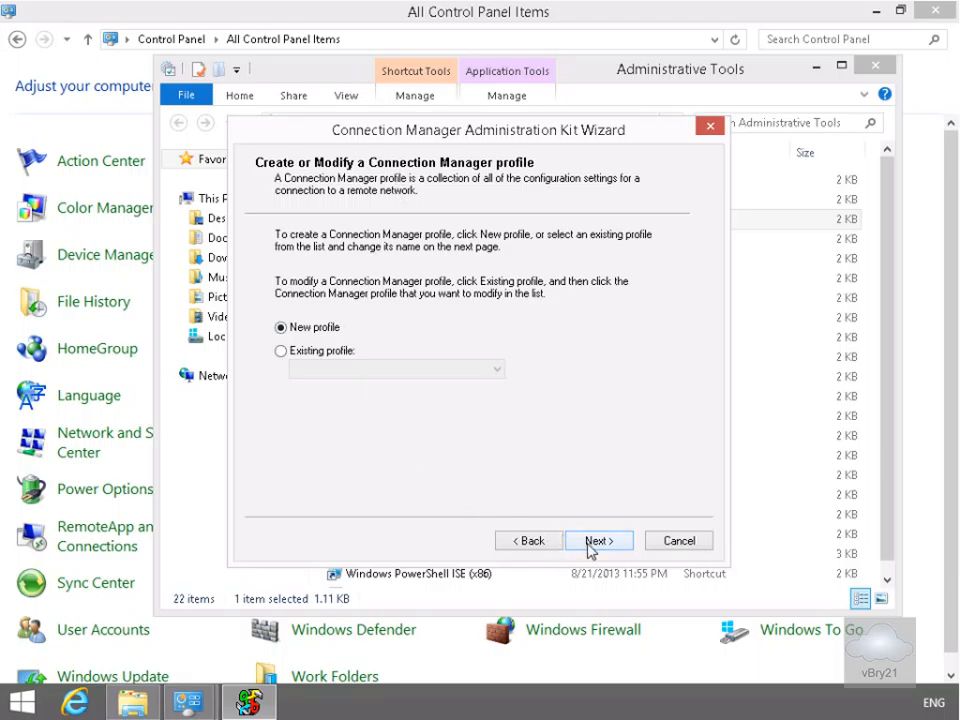
click(589, 543)
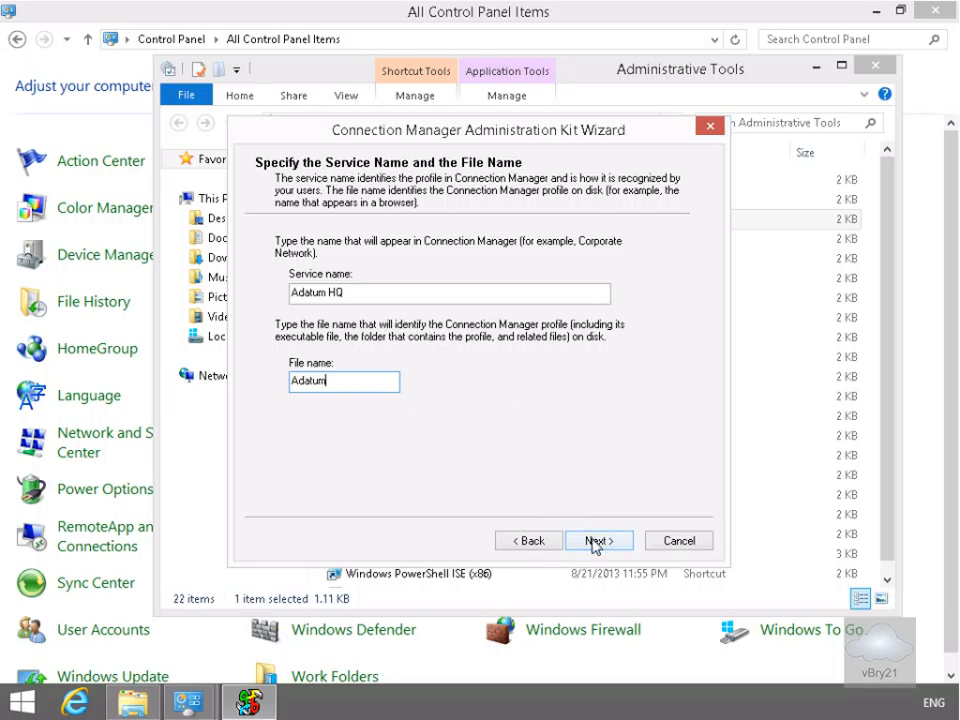
click(596, 541)
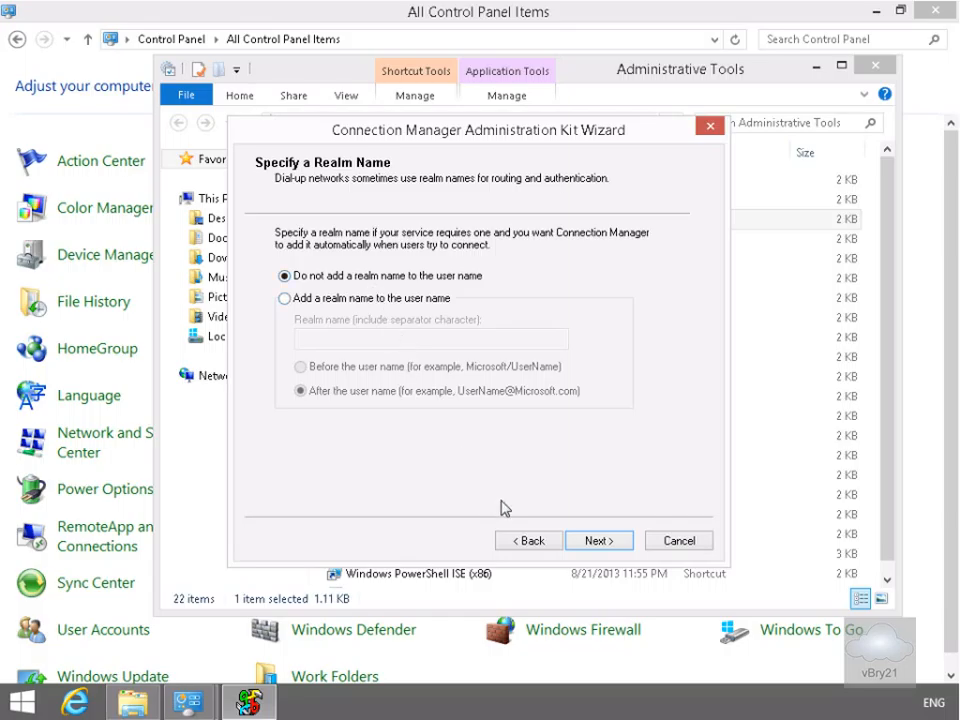
Skip the realm name and profile merging, and add VPN support for this profile's phone book, always using server 131.107.0.10.
click(587, 541)
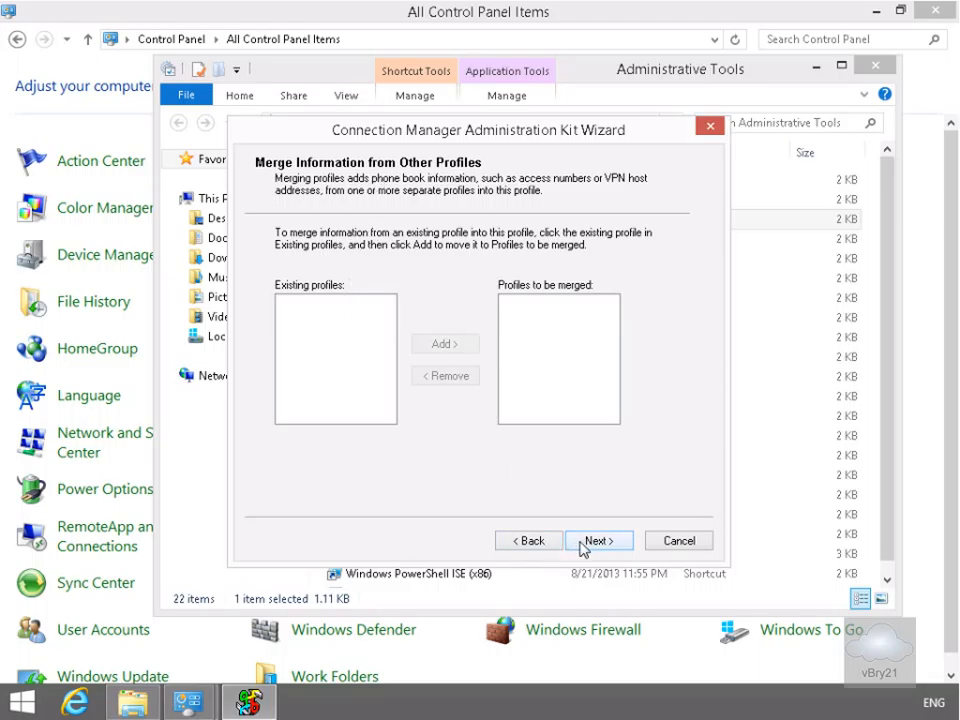
click(583, 548)
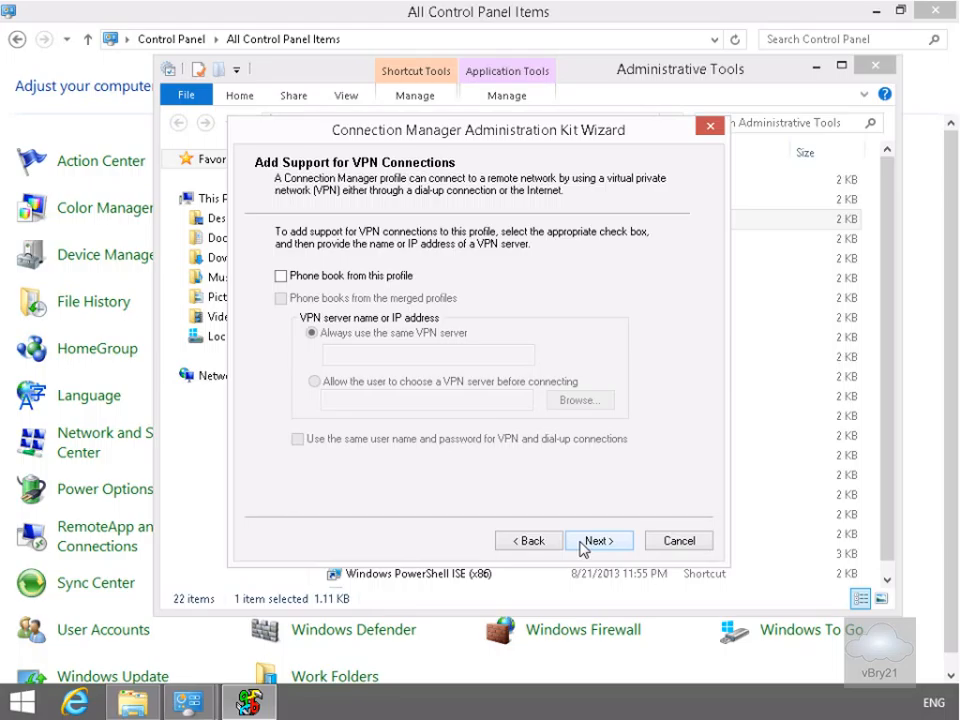
click(364, 280)
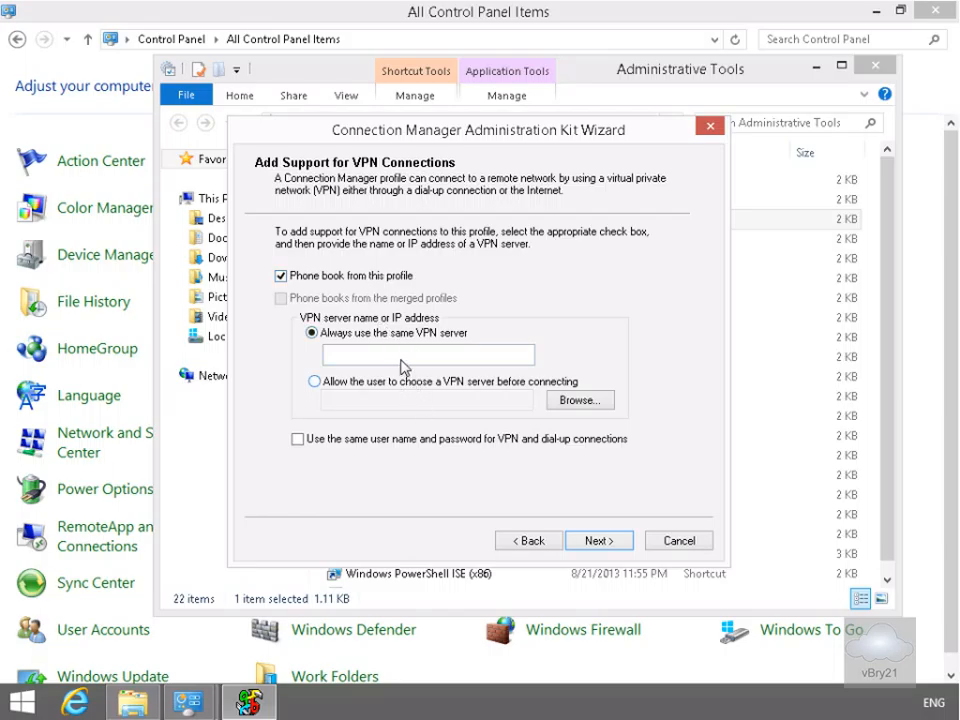
click(399, 360)
text(131.107.0.10)
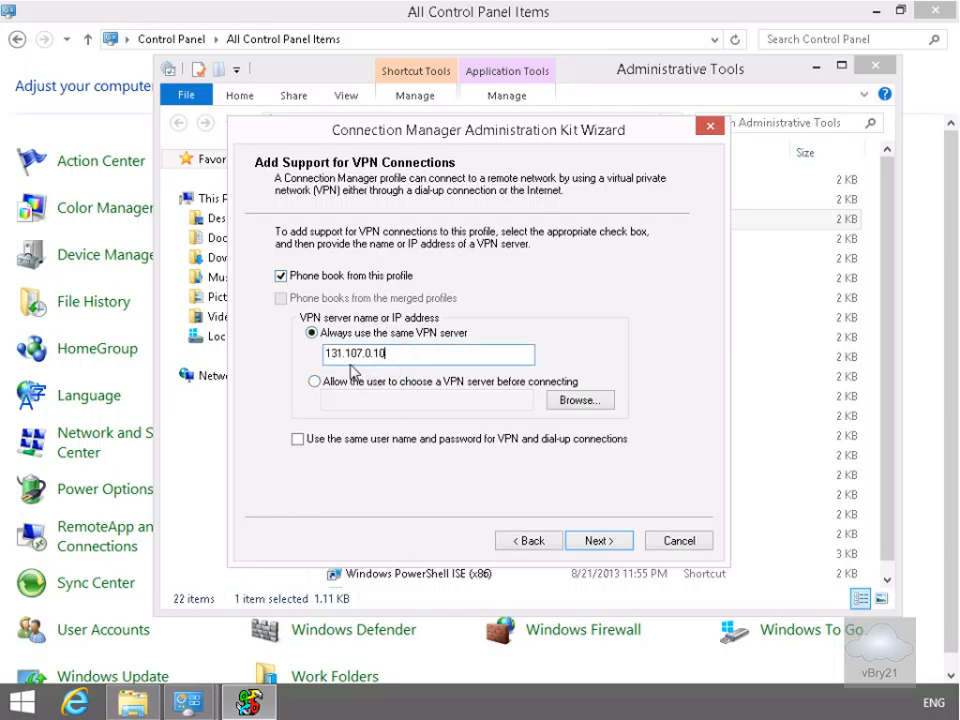
click(580, 542)
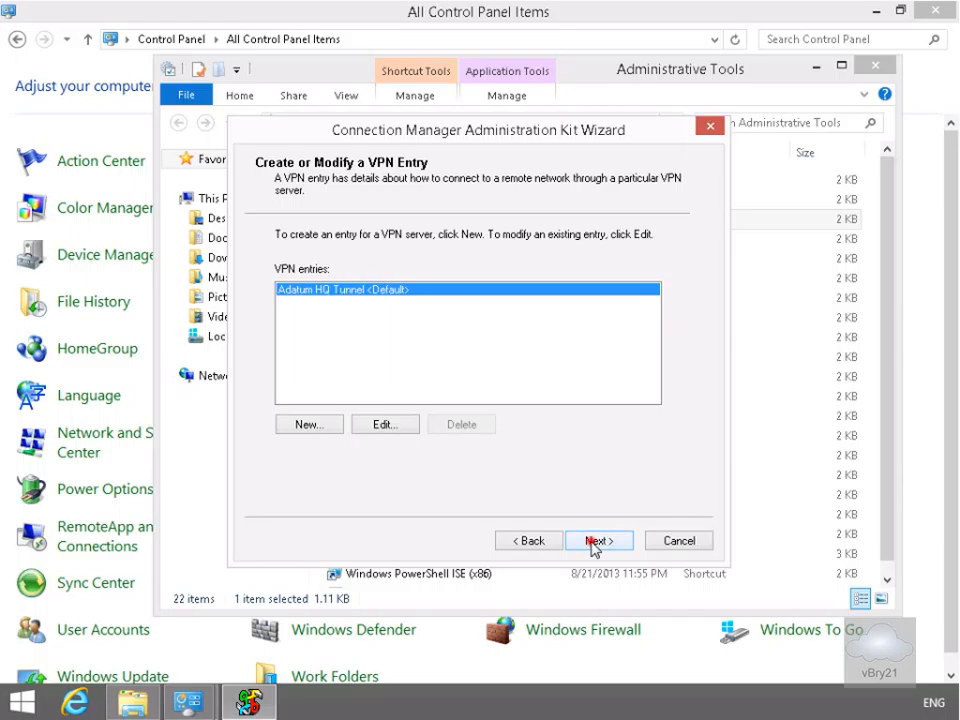
Accept the default Adatum HQ Tunnel VPN entry and disable automatic phone book updates without adding a phone book file.
click(596, 543)
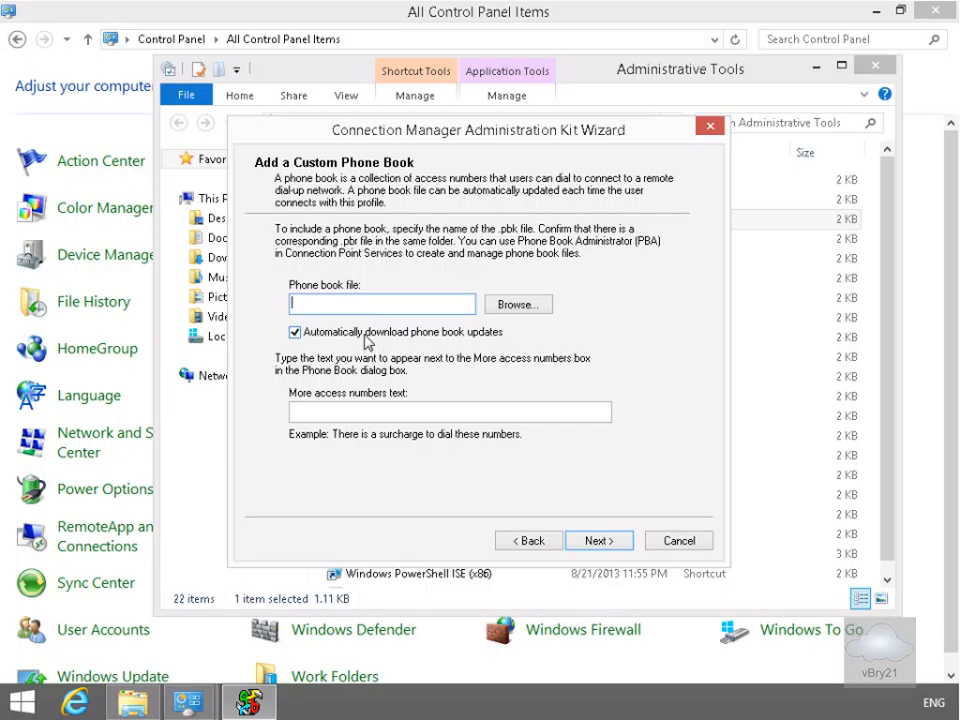
click(364, 335)
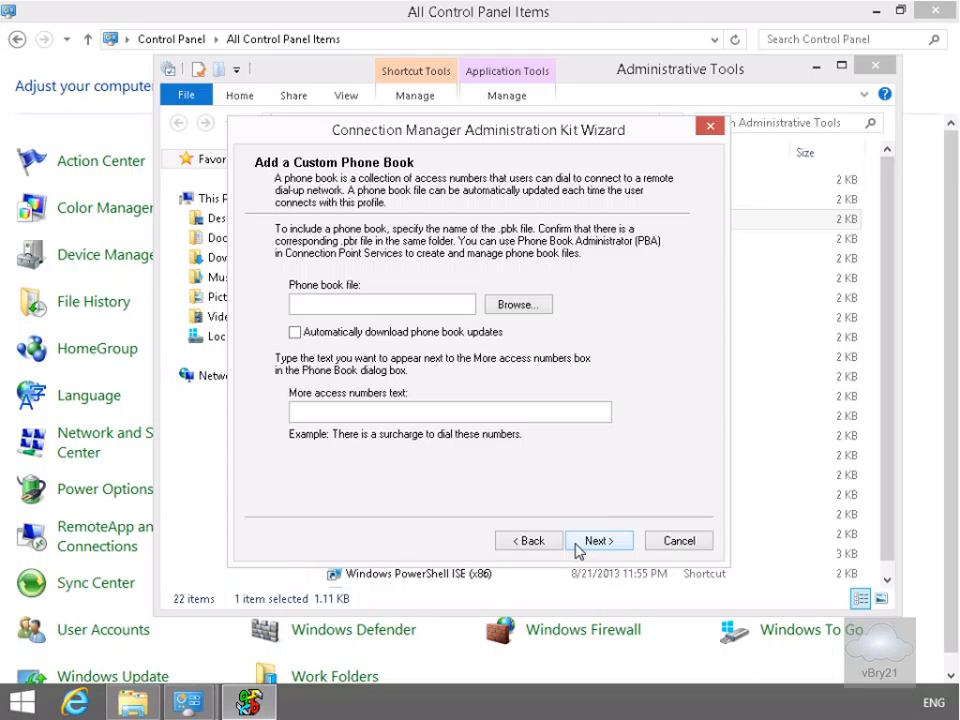
click(579, 549)
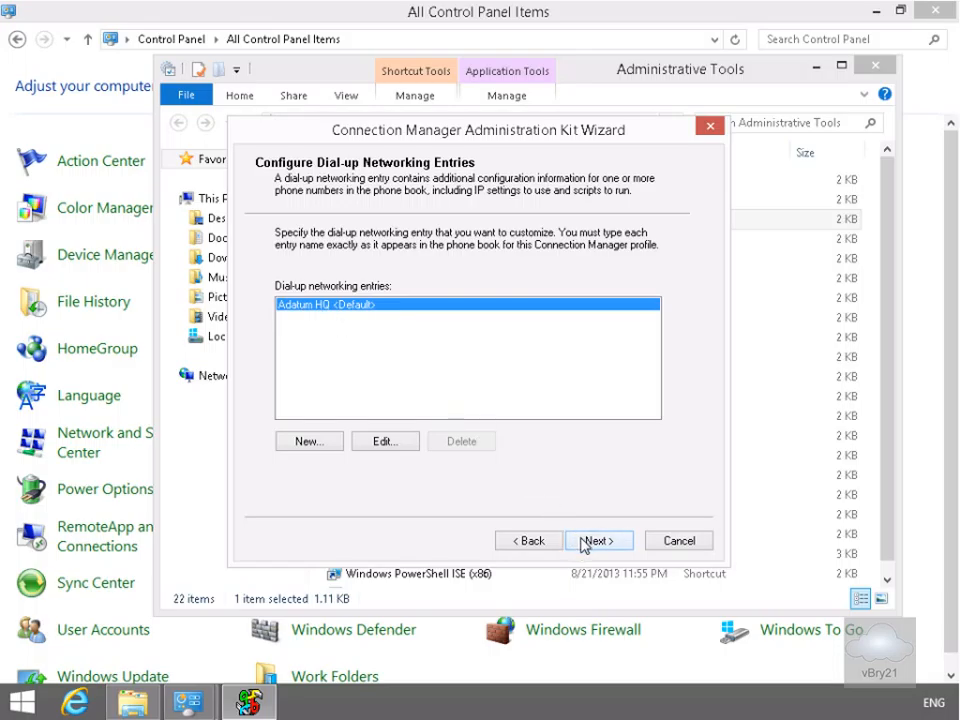
Accept the default dial-up networking entry, leaving the routing tables unchanged and the proxy settings unconfigured.
click(585, 543)
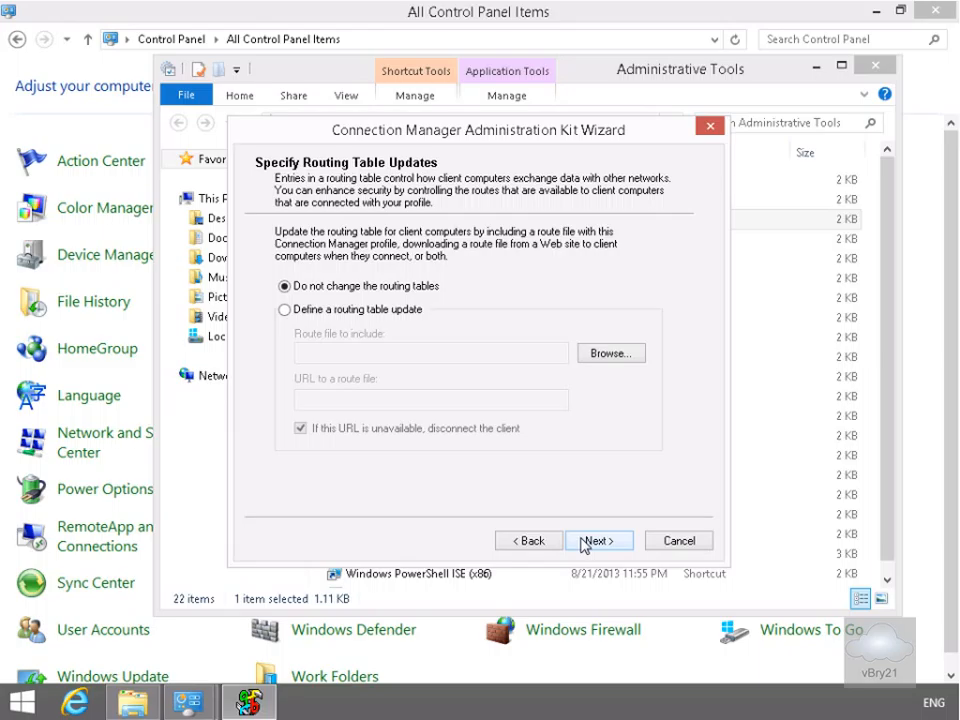
click(585, 543)
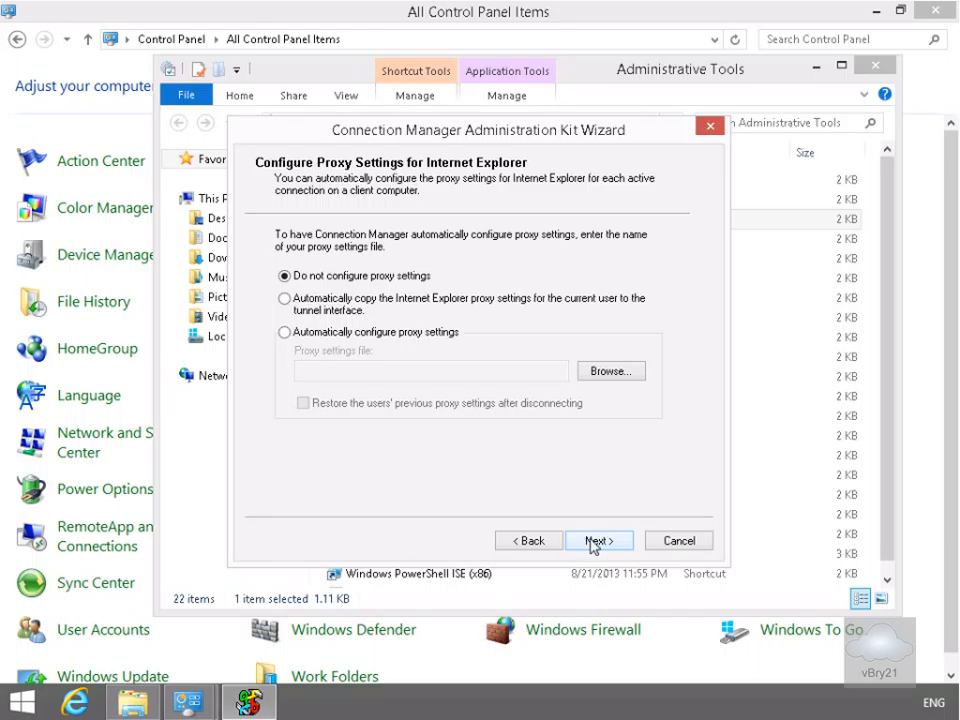
click(594, 543)
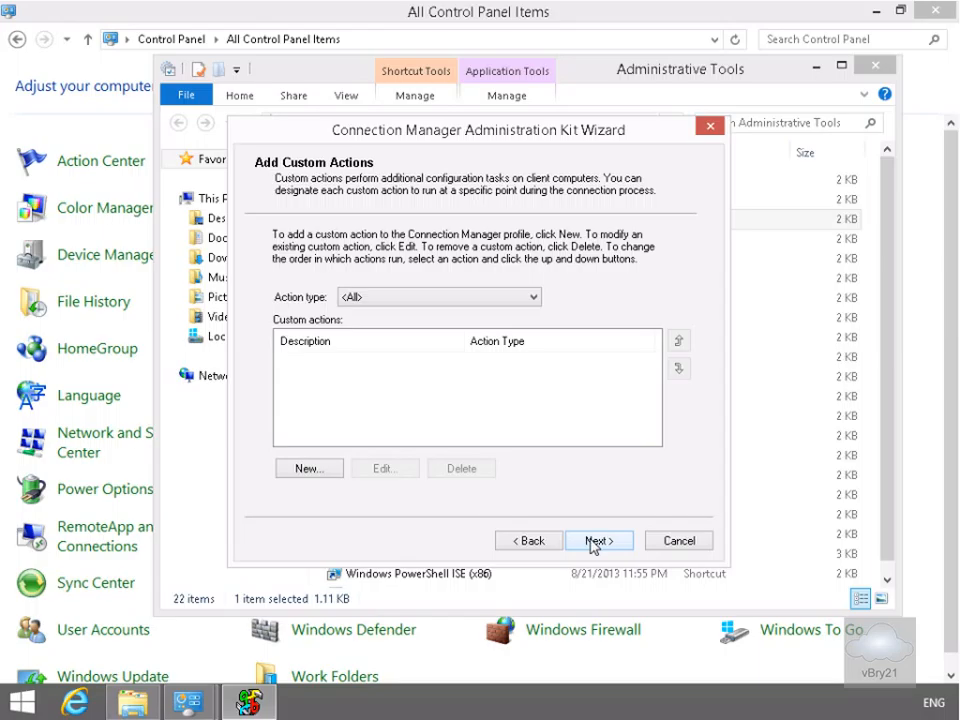
Add no custom actions and keep the default graphics for the logon and phone book dialogs.
click(594, 541)
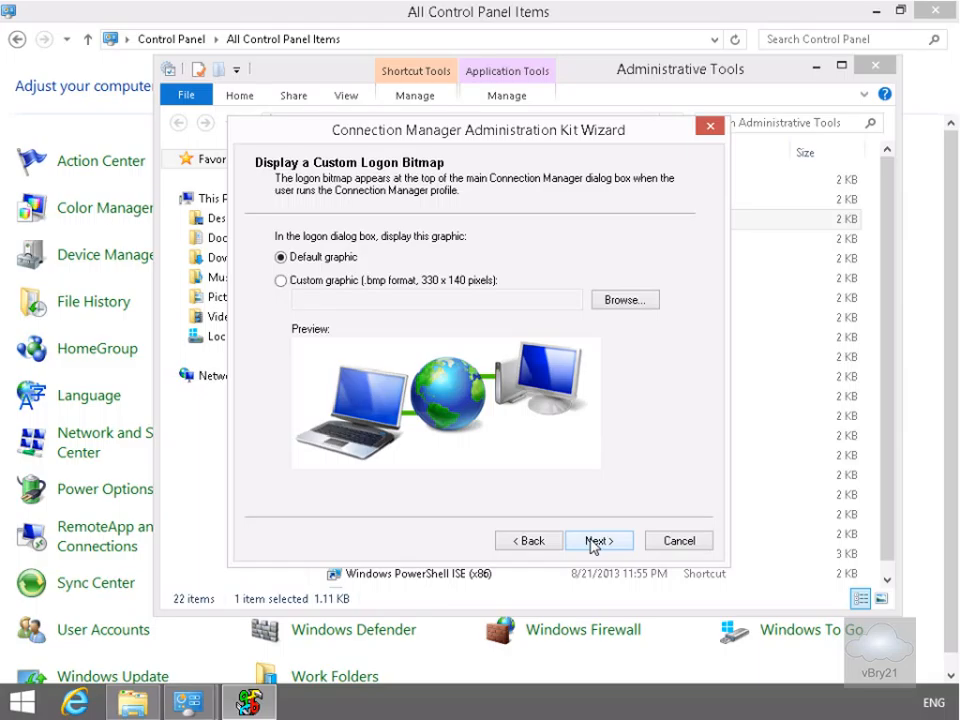
click(595, 542)
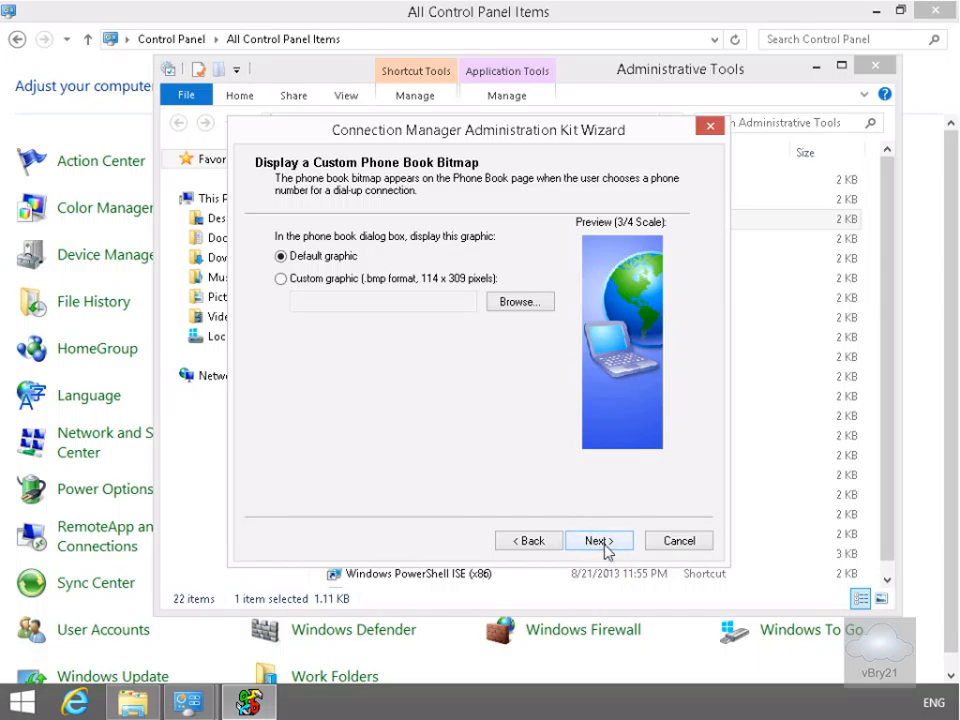
click(604, 544)
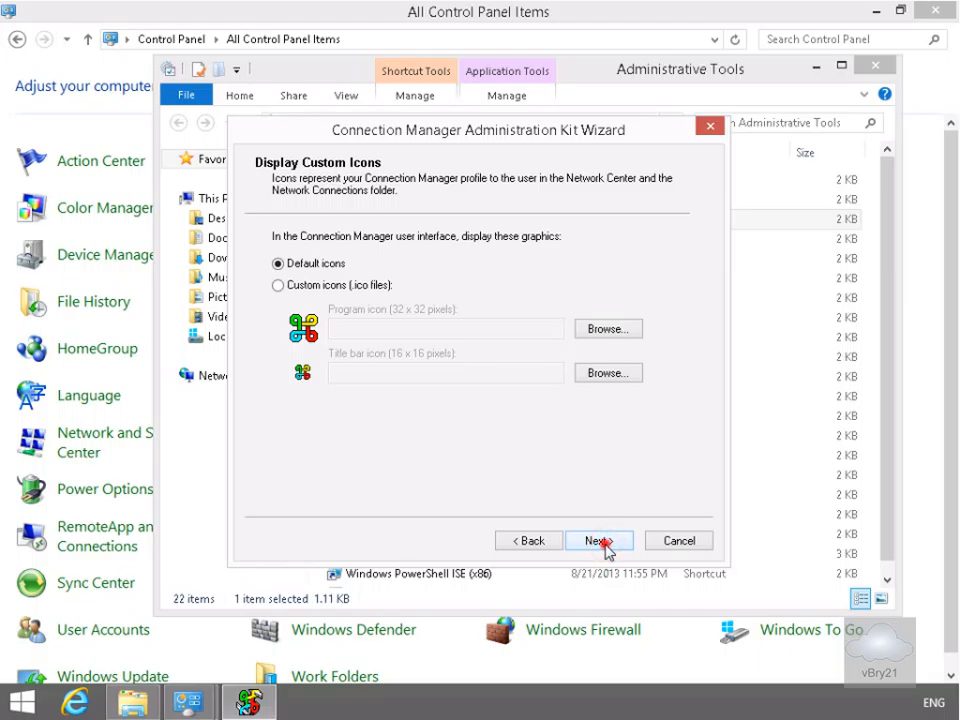
Keep the default icons and help file, and enter support information giving the contact's name and extension to dial "for help with this connection".
click(605, 545)
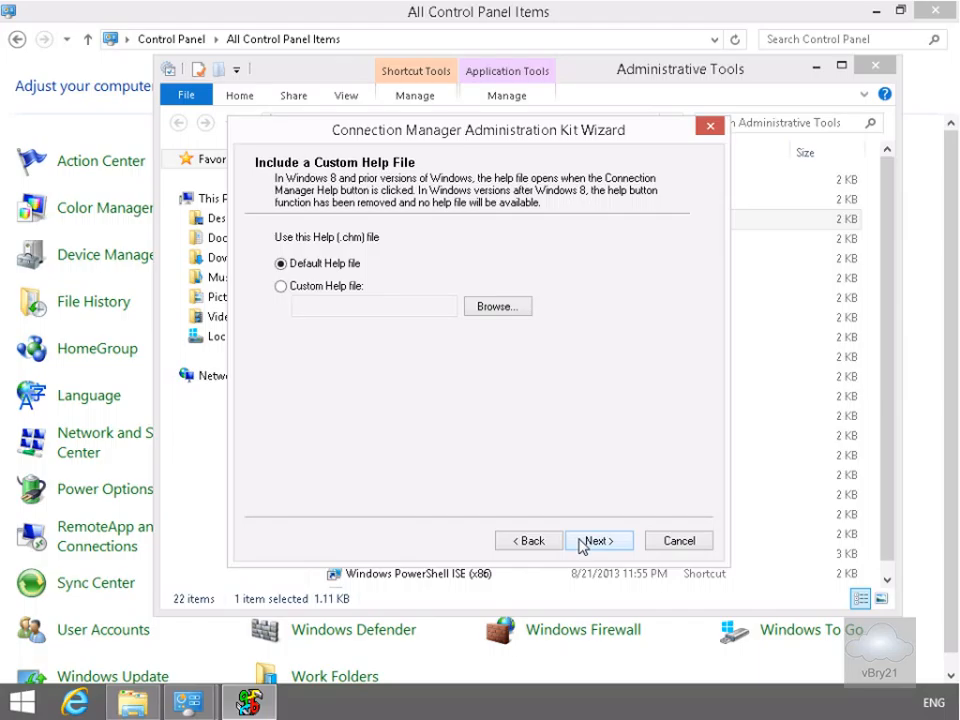
click(583, 545)
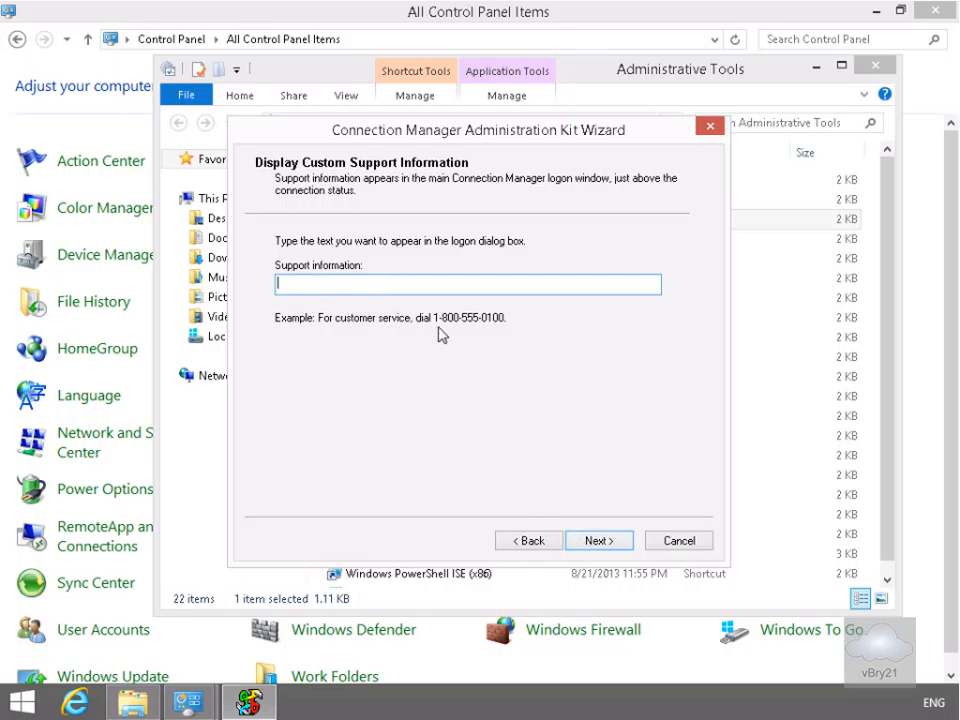
text(Dial Bryan on Ext21 )
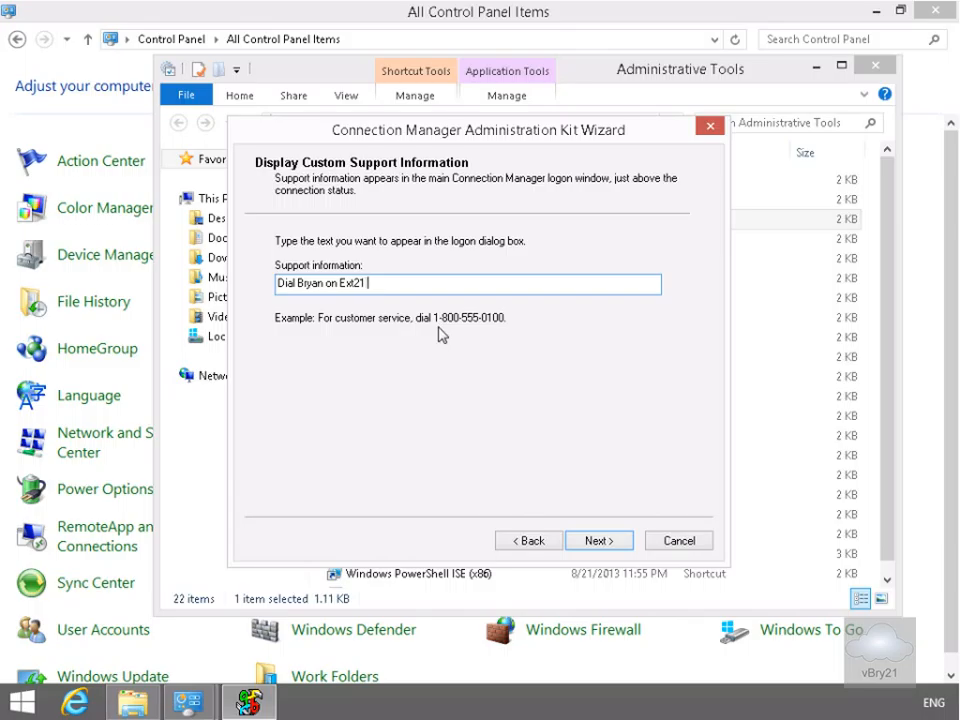
text(for help with this conned)
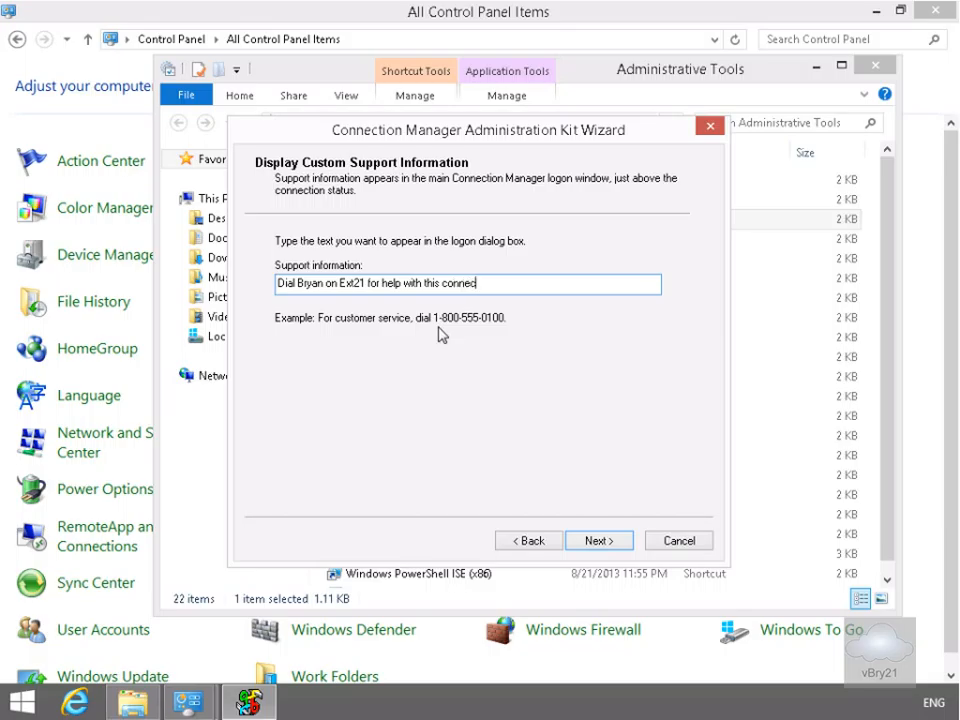
text(tion)
click(596, 542)
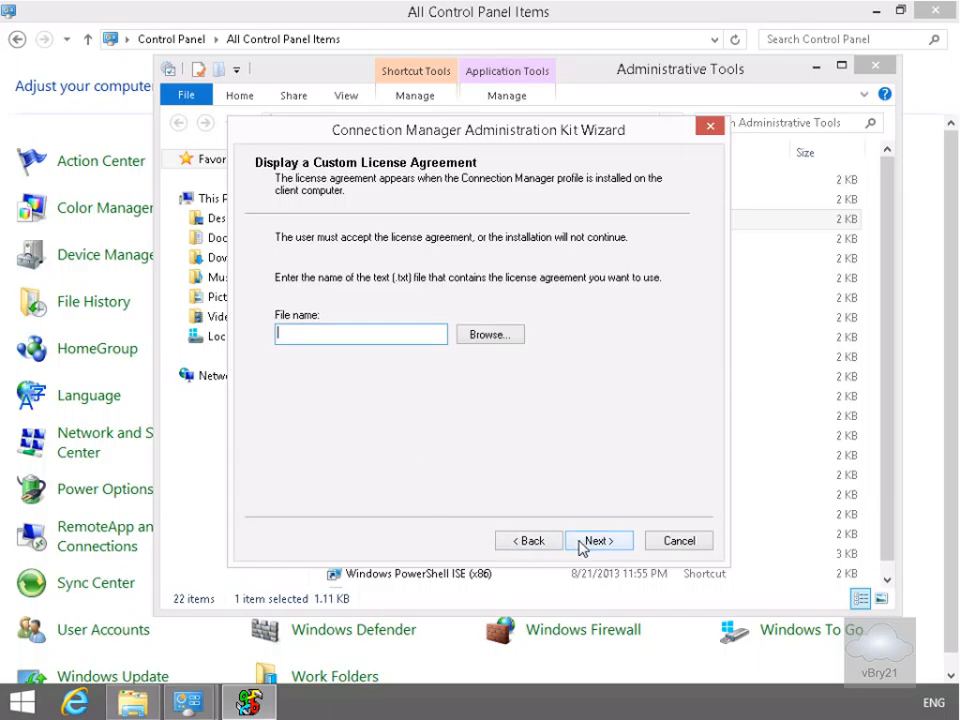
Include no custom license agreement or additional files, build the profile without advanced customization, and finish the wizard.
click(583, 543)
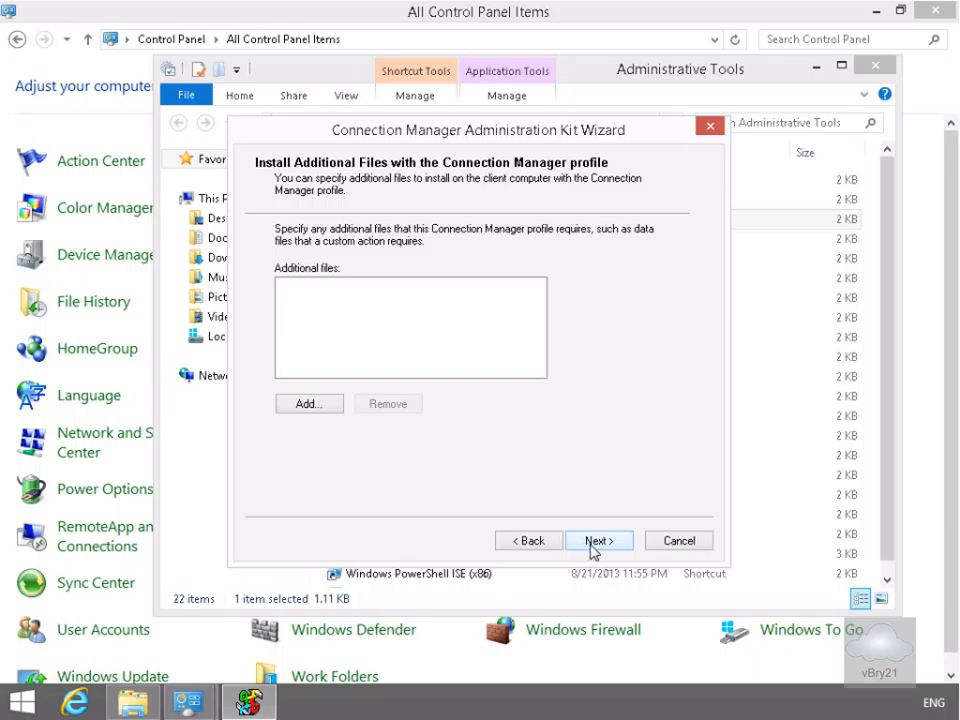
click(592, 545)
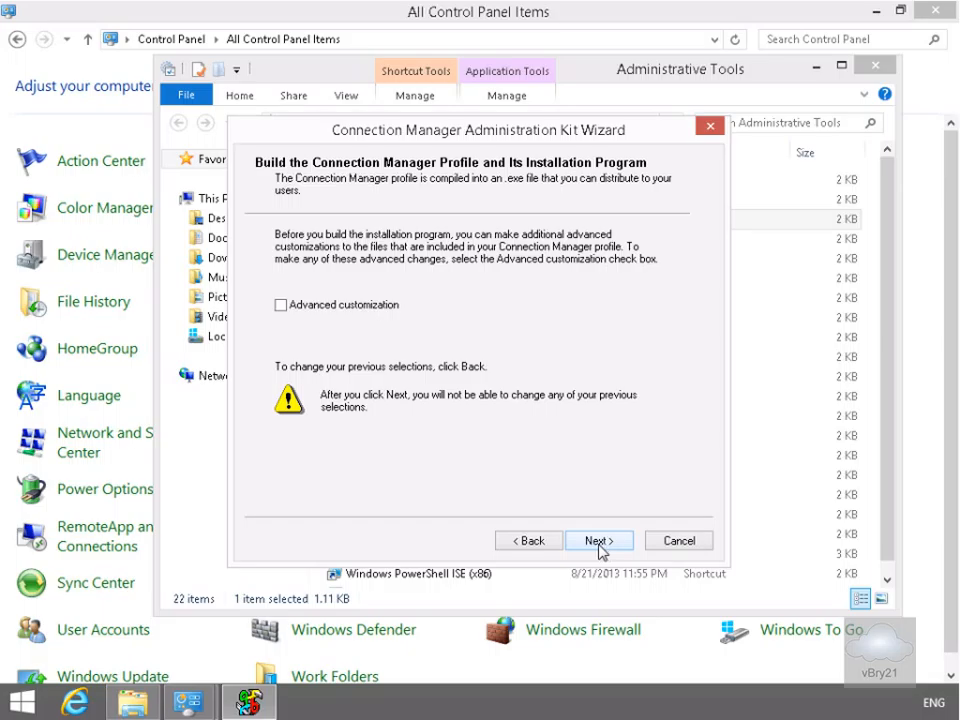
click(598, 541)
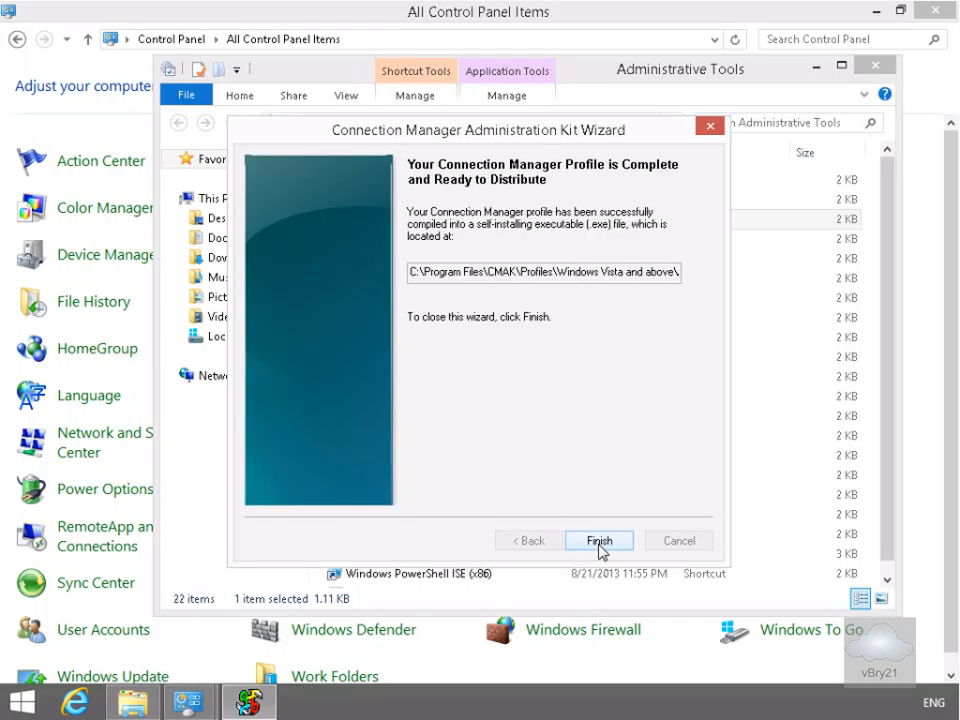
click(599, 541)
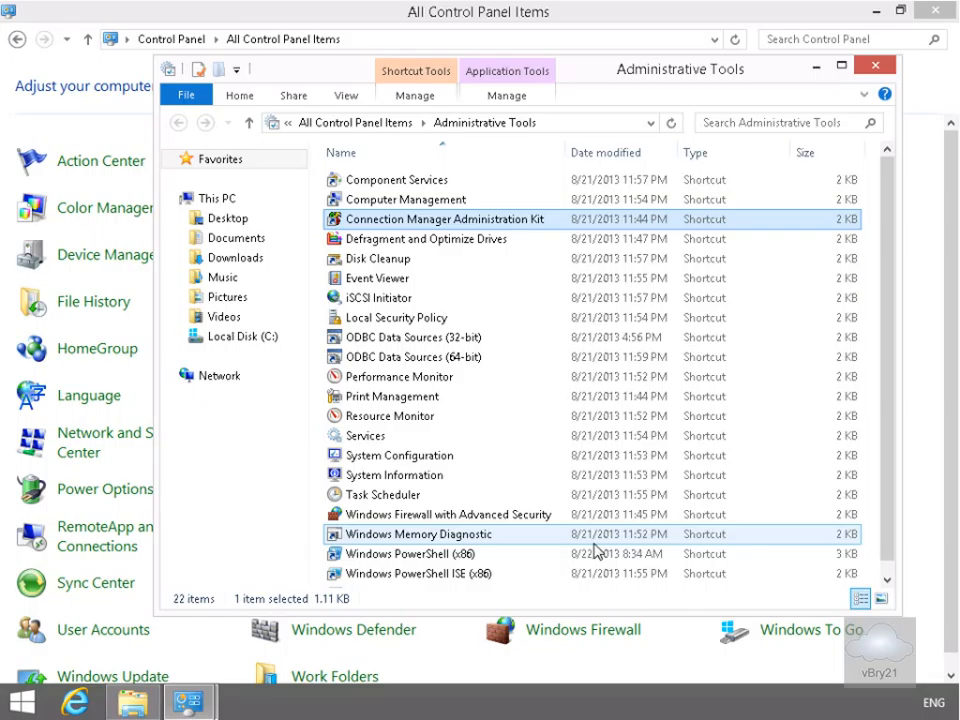
Close Administrative Tools and switch to File Explorer to view the built profile files in CMAK\Profiles\Windows Vista and above\Adatum.
click(875, 66)
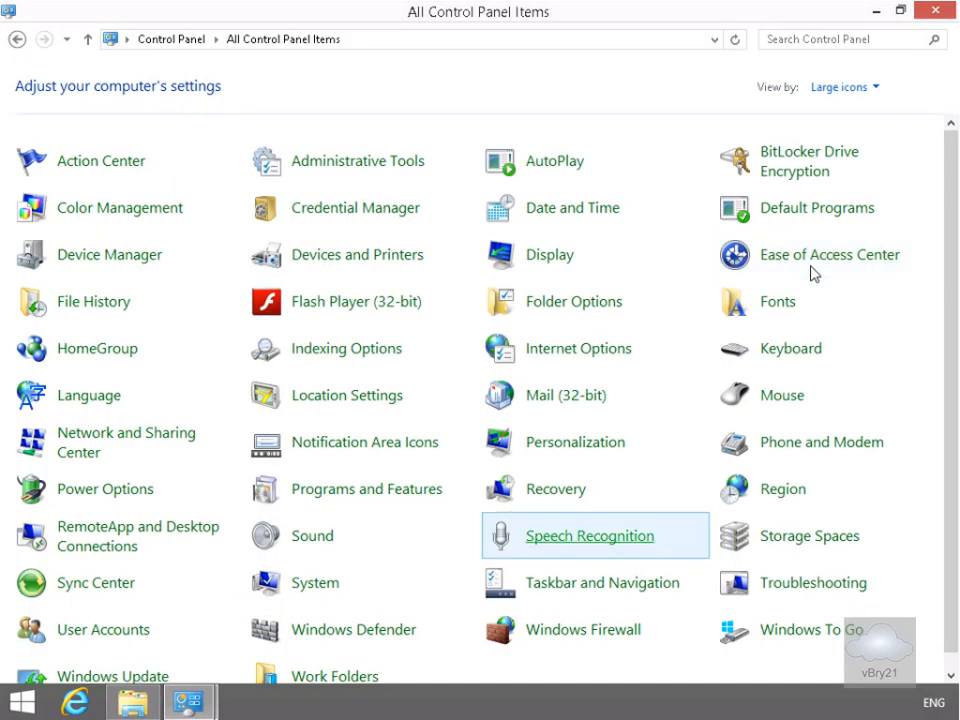
click(133, 703)
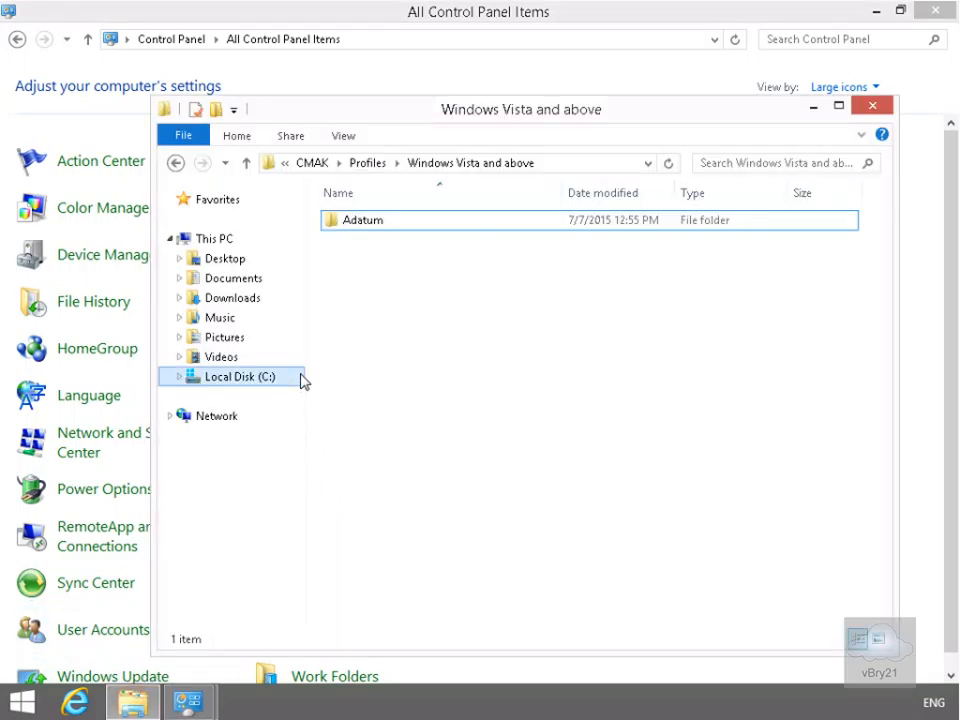
click(284, 163)
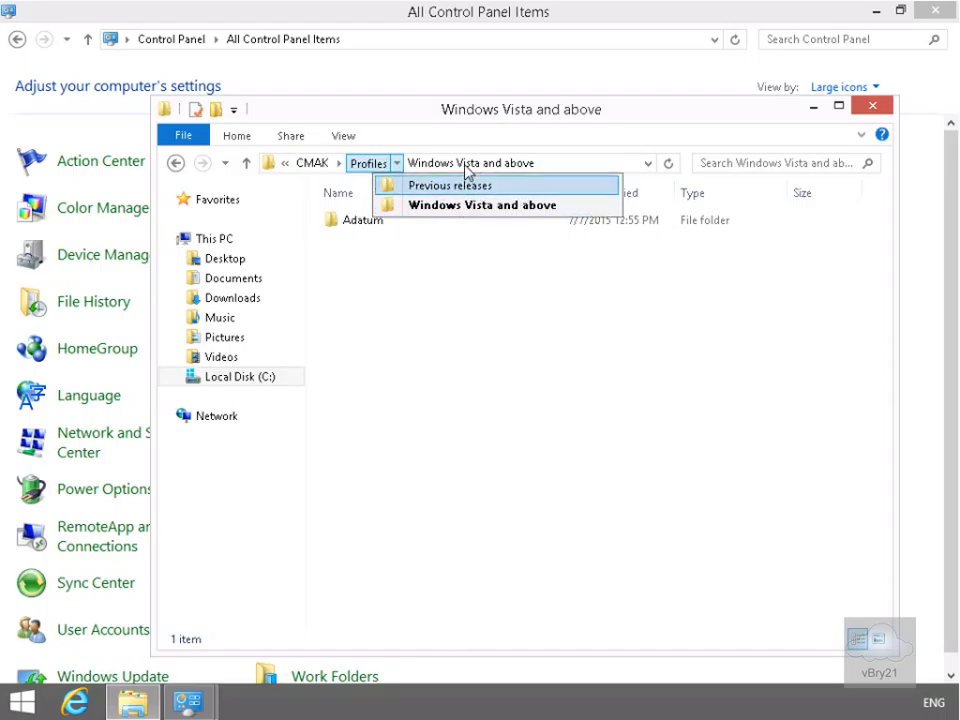
double_click(356, 222)
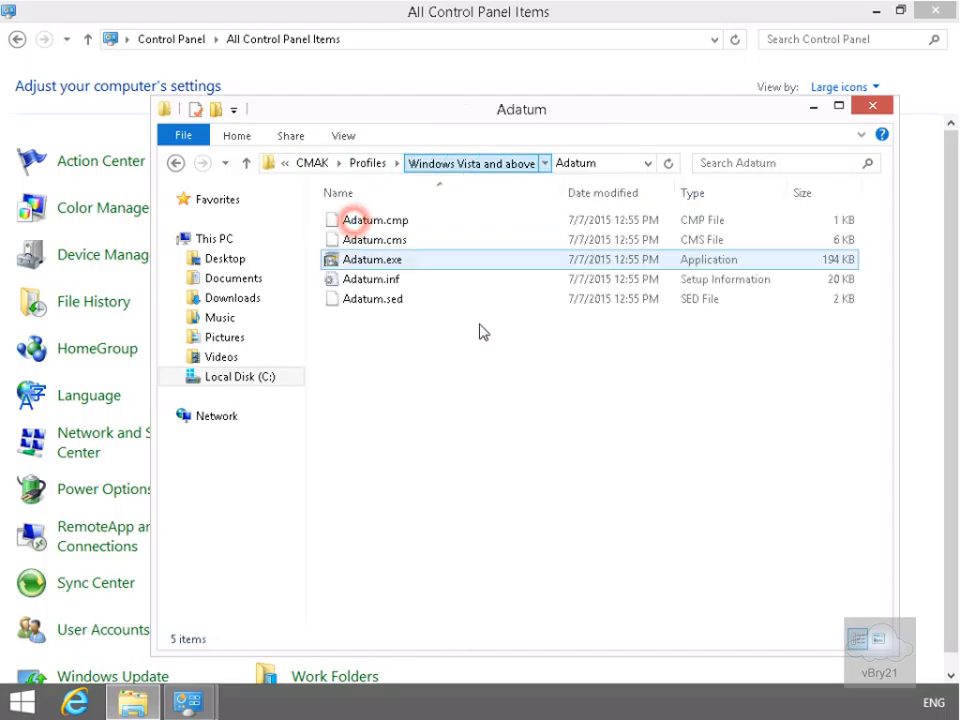
click(399, 300)
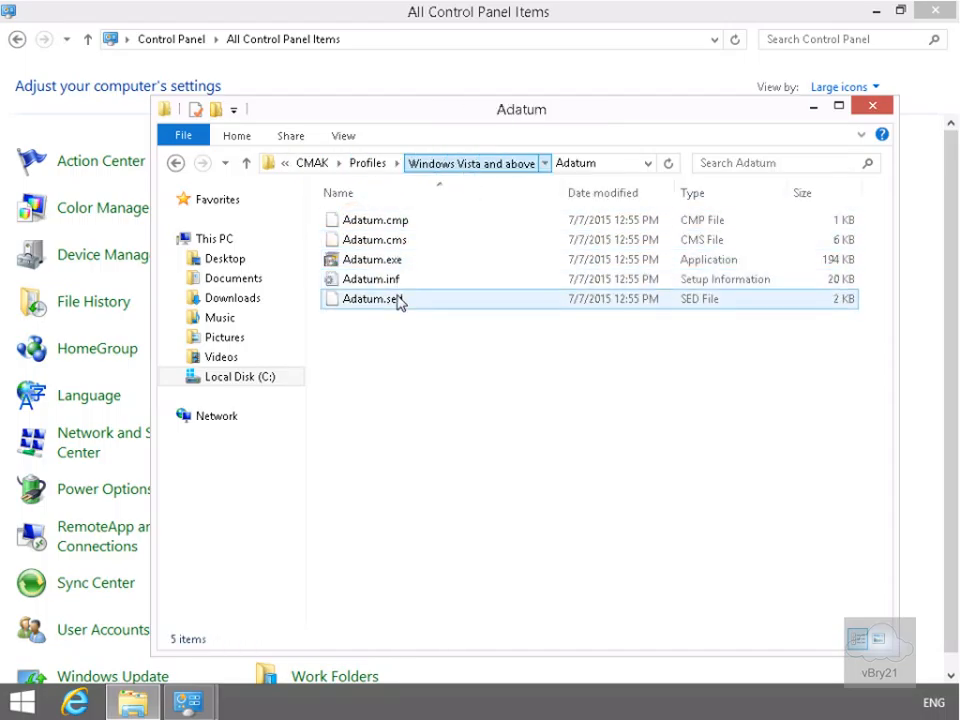